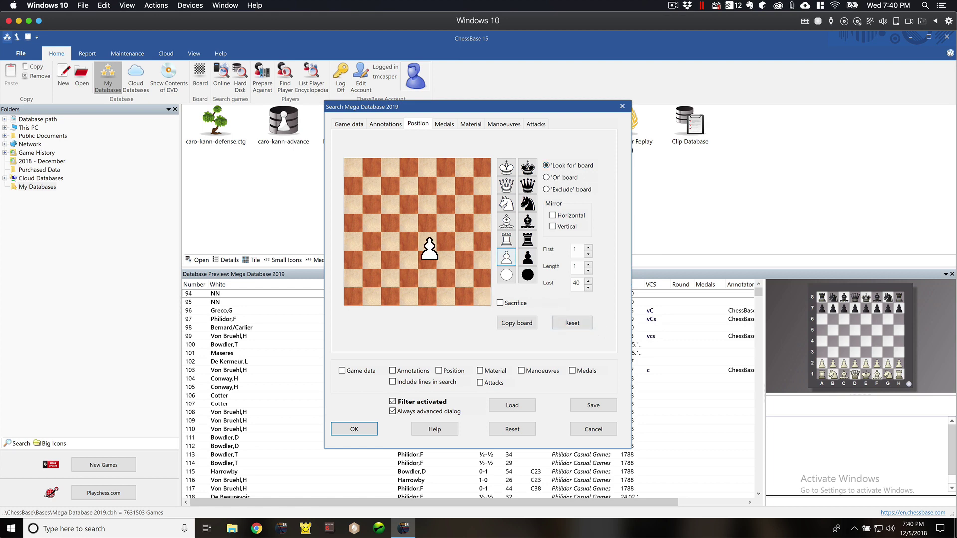
# Step: Place a white pawn on d4 of the 'Look for' board, and white pawns on c2 through c7 of the 'Exclude' board
pyautogui.click(409, 243)
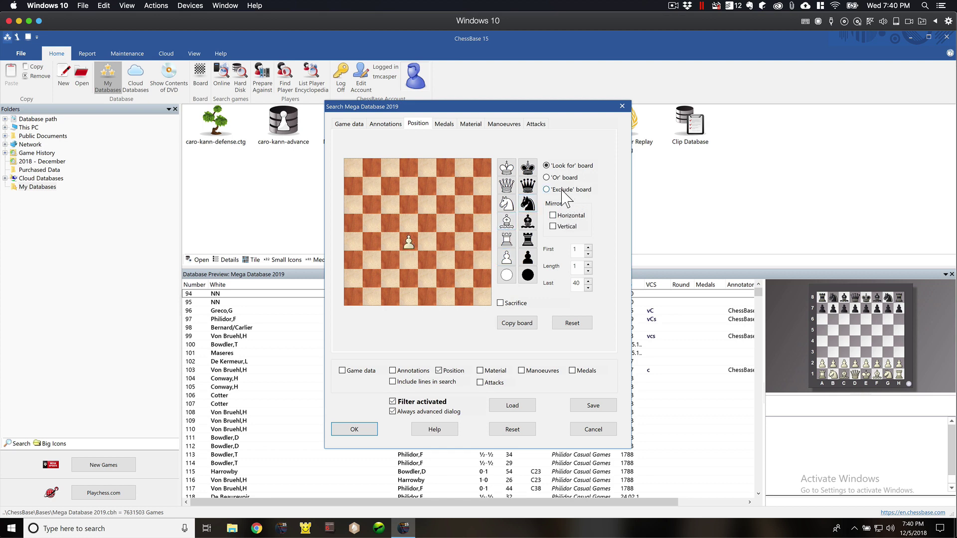
pyautogui.click(547, 190)
pyautogui.click(391, 279)
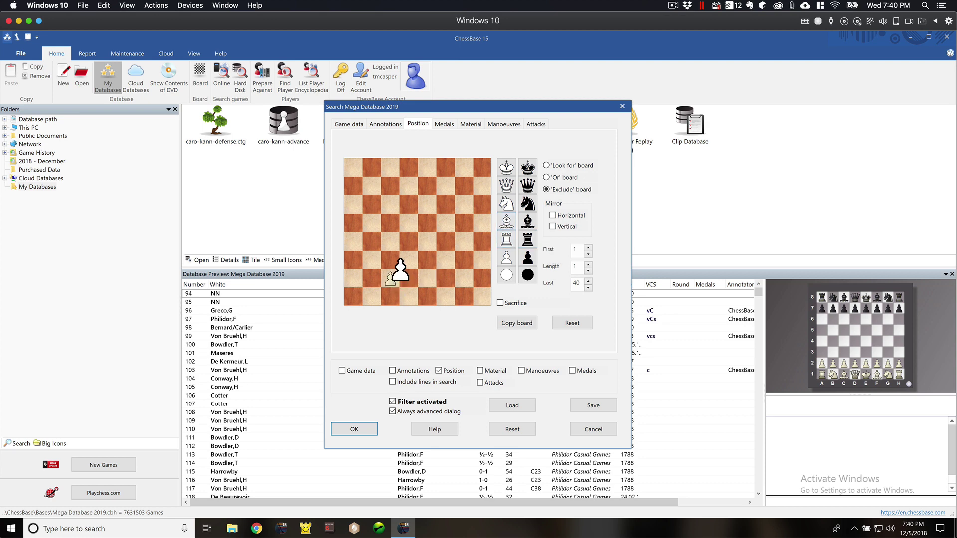
pyautogui.click(390, 260)
pyautogui.click(390, 241)
pyautogui.click(390, 222)
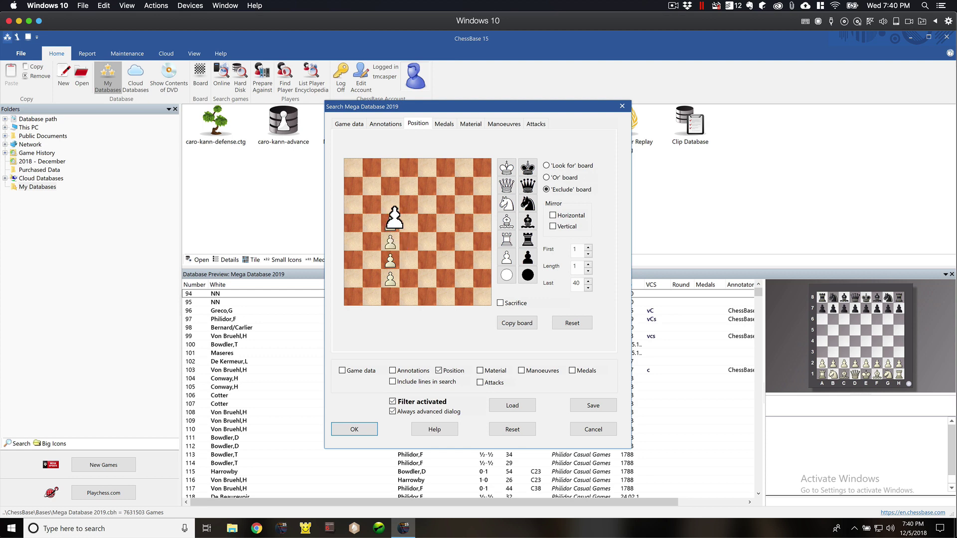
pyautogui.click(390, 205)
pyautogui.click(390, 186)
# Step: Add white pawns on d7 and on e7 down through e2 of the 'Exclude' board
pyautogui.click(409, 187)
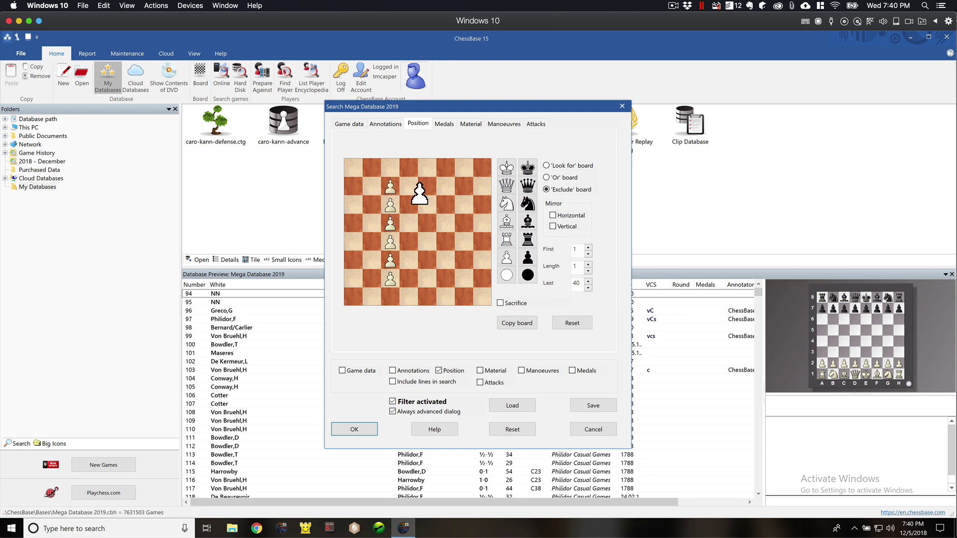
pyautogui.click(426, 186)
pyautogui.click(427, 205)
pyautogui.click(427, 223)
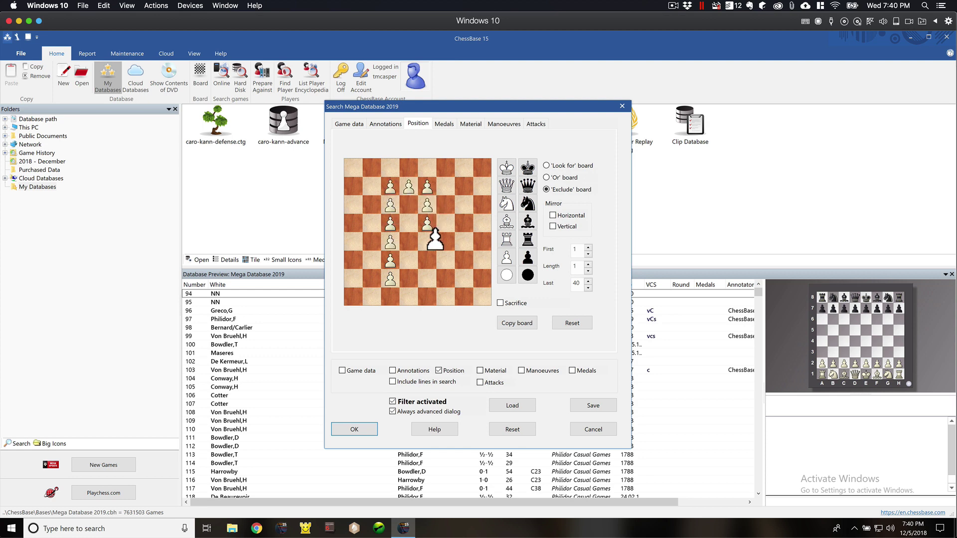
pyautogui.click(427, 241)
pyautogui.click(427, 259)
pyautogui.click(427, 278)
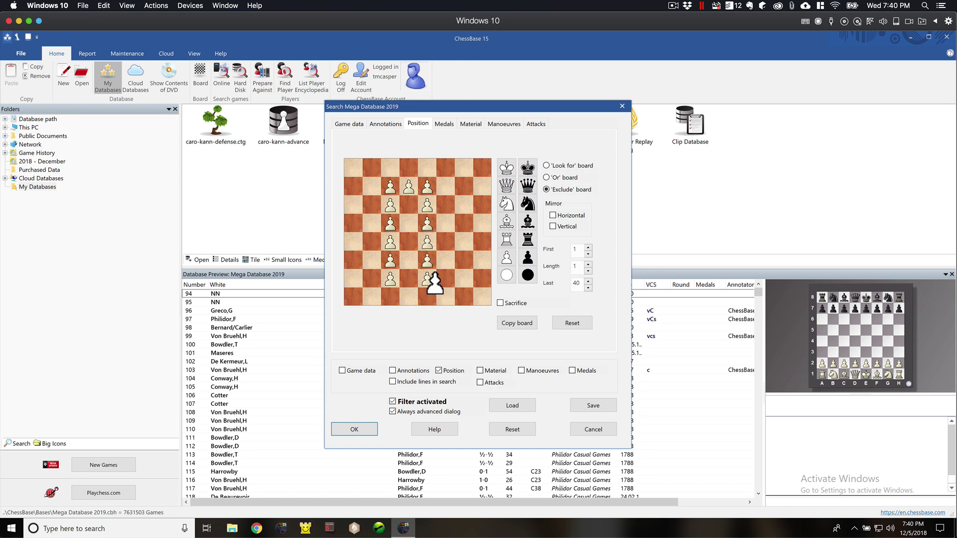
# Step: Fill the d-file of the 'Exclude' board with white pawns on d2, d6, d5 and d3, leaving d4 empty
pyautogui.click(409, 278)
pyautogui.click(408, 205)
pyautogui.click(408, 222)
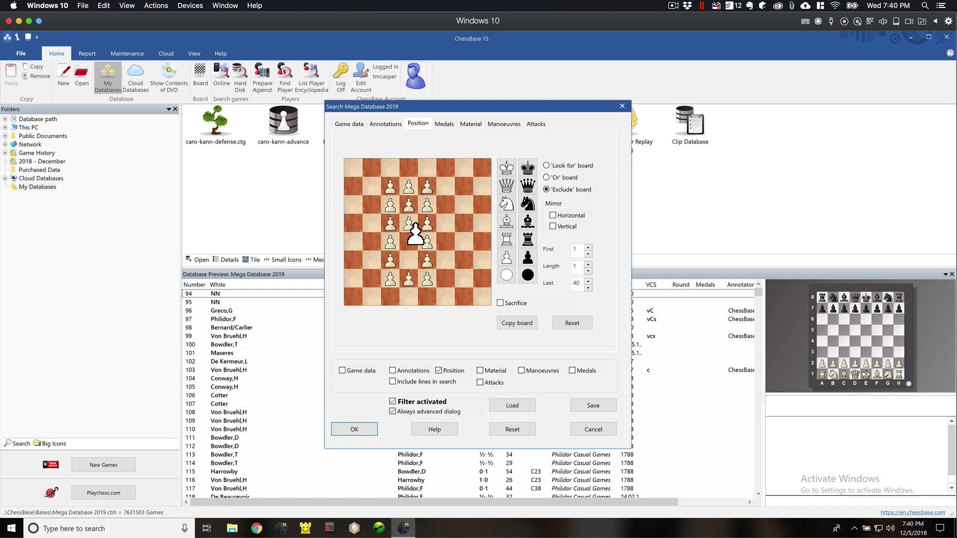
pyautogui.click(409, 259)
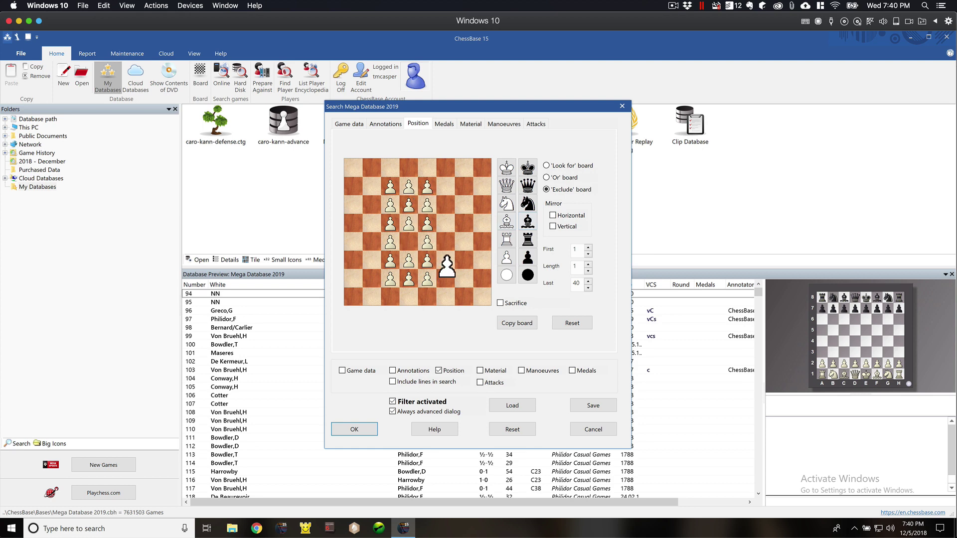
# Step: Check the 'Look for' and 'Exclude' boards against each other and run the position search
pyautogui.click(547, 166)
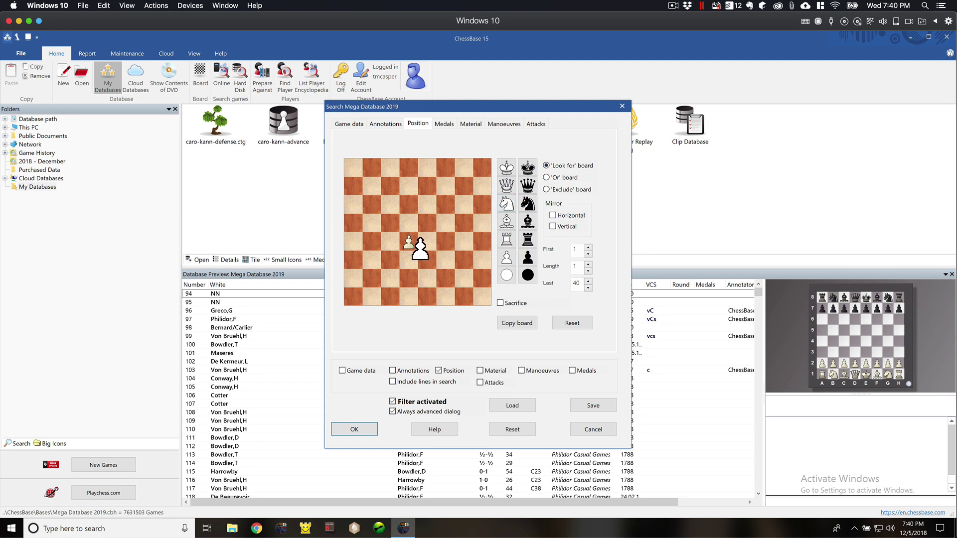
pyautogui.click(547, 189)
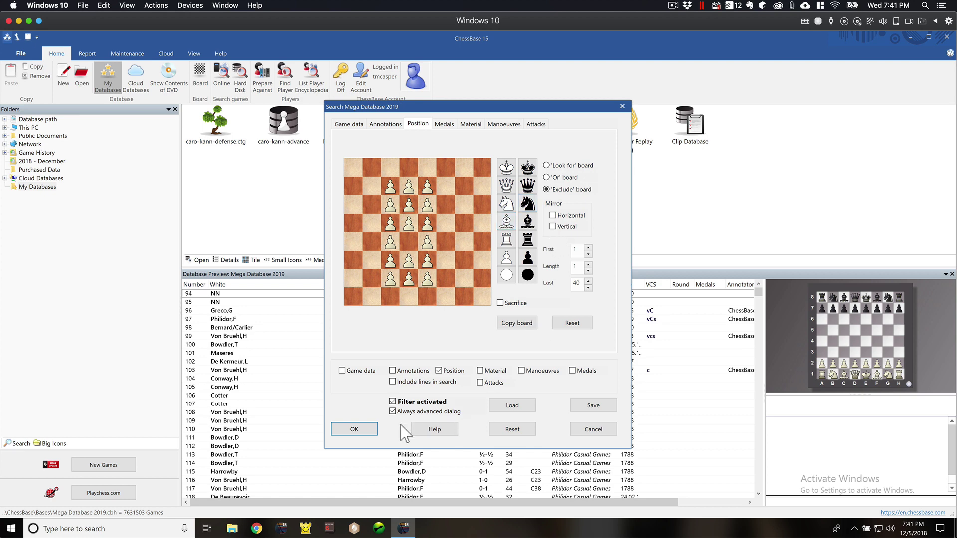
pyautogui.click(367, 431)
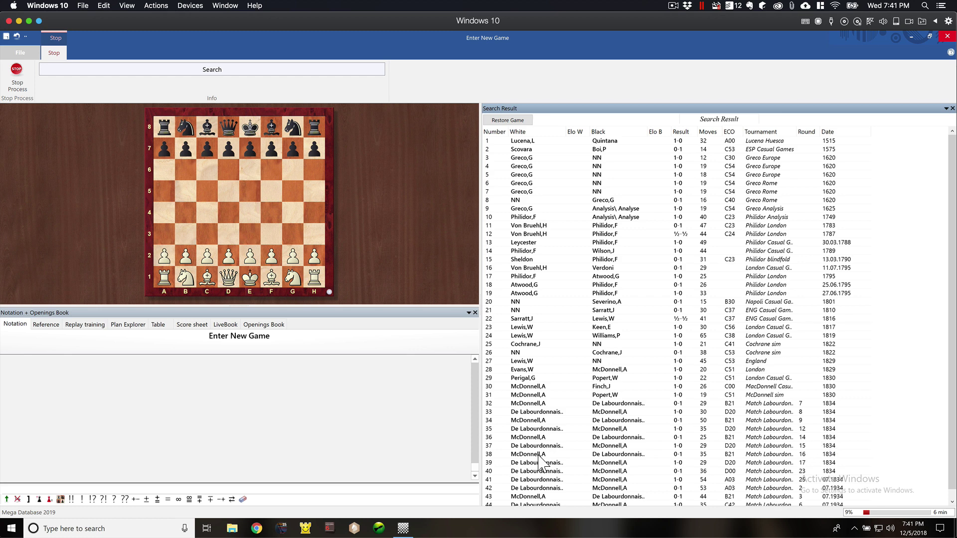
# Step: Open game 35 of the search results and step through the moves around 5.exd4
pyautogui.doubleClick(555, 429)
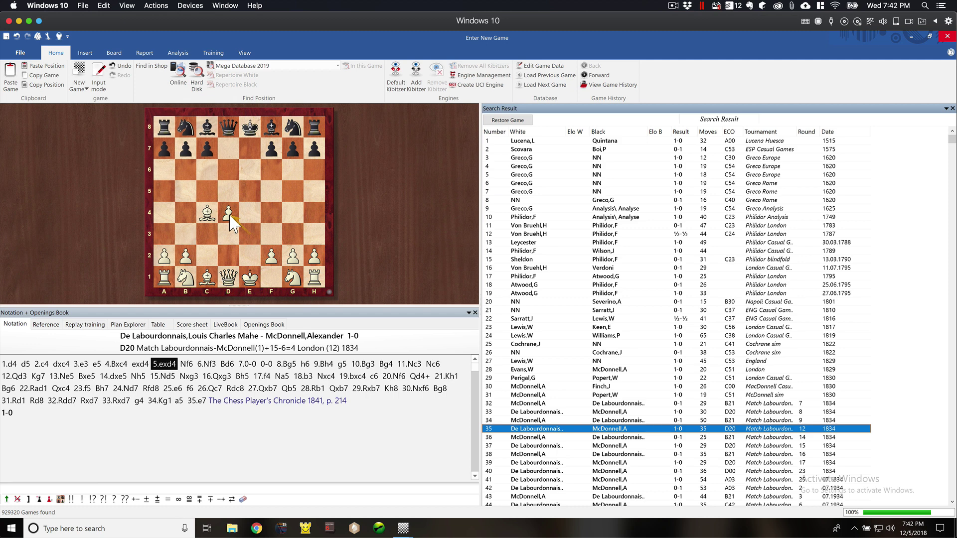
pyautogui.press('Right')
pyautogui.press('Right')
pyautogui.press('Left')
pyautogui.press('Left')
pyautogui.press('Left')
pyautogui.press('Left')
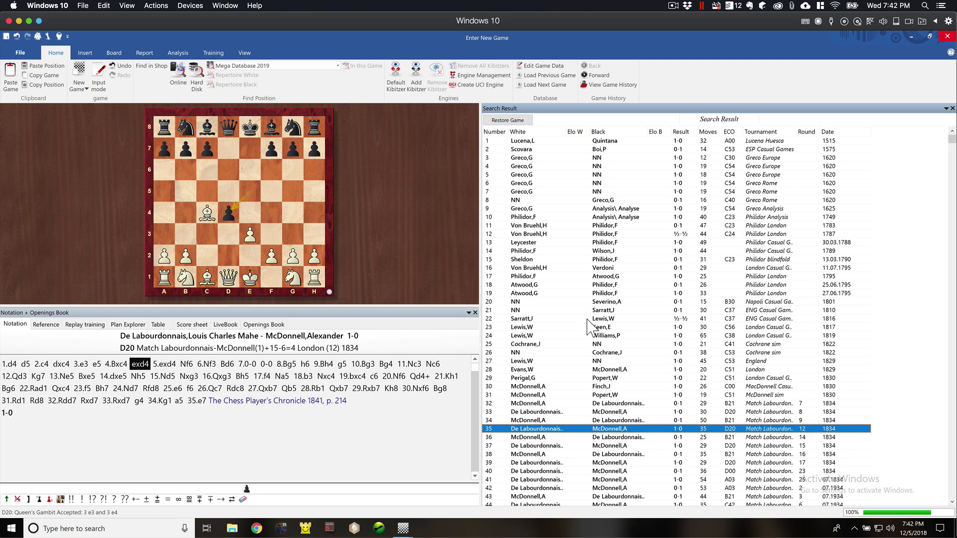
# Step: Open game 342463 from far down the search results to inspect its position, and close the game window
pyautogui.scroll(-7, 892, 223)
pyautogui.moveTo(952, 142); pyautogui.dragTo(952, 269)
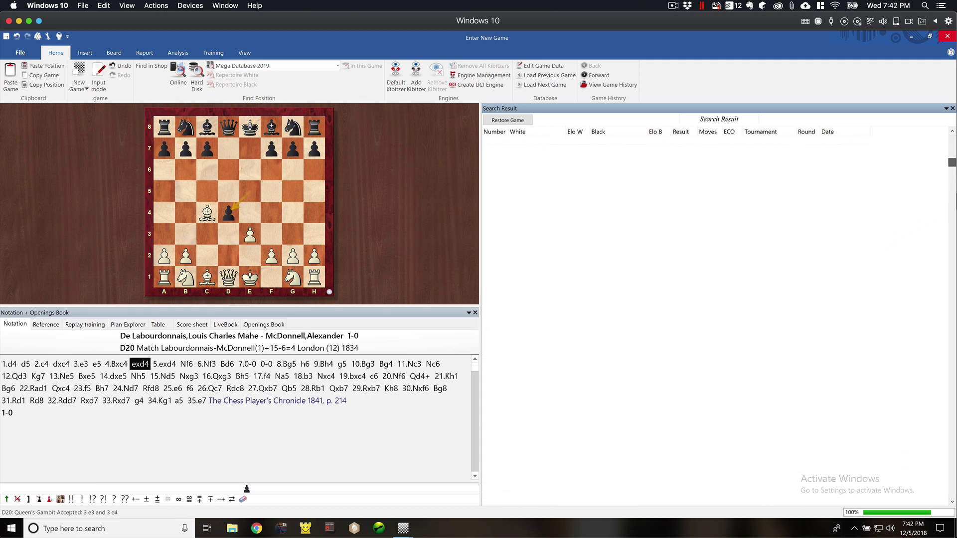
pyautogui.doubleClick(559, 377)
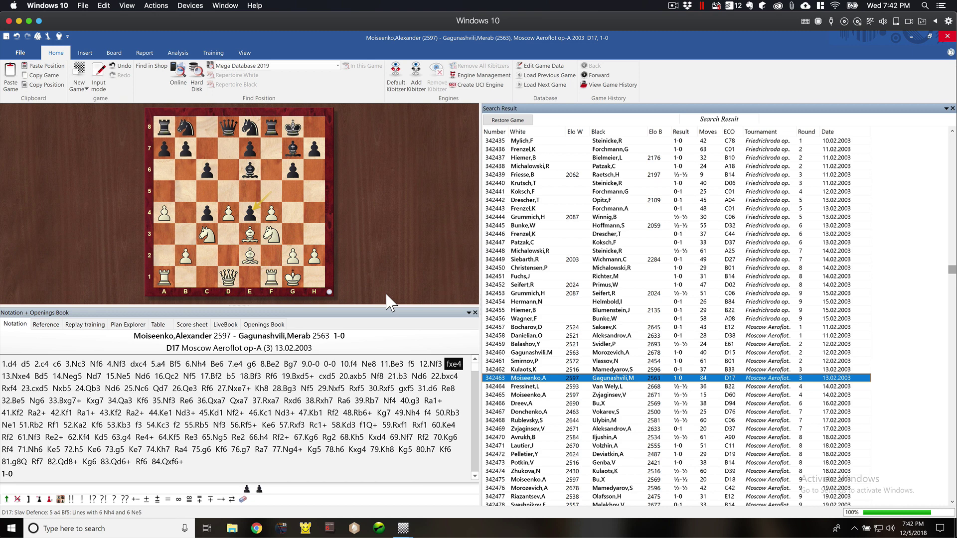
pyautogui.click(947, 35)
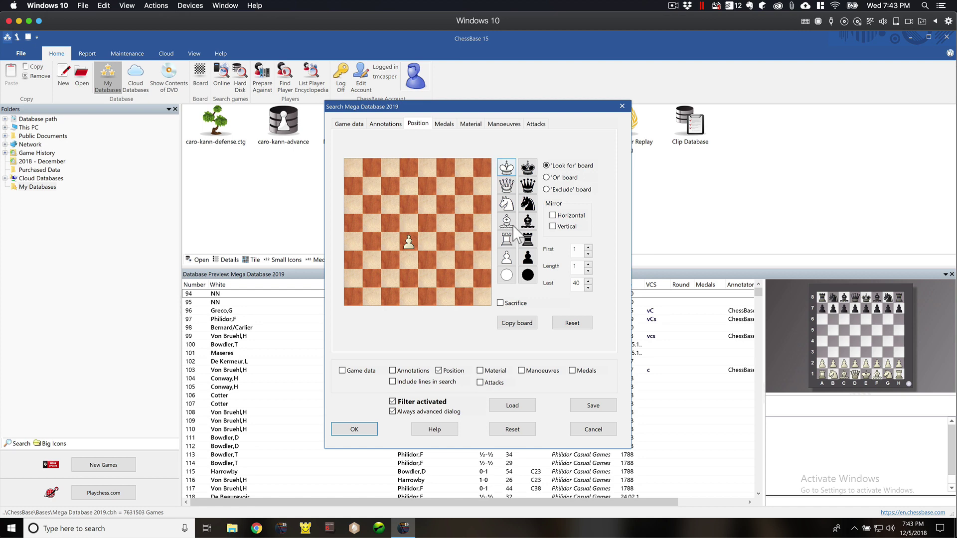
# Step: Recheck both search boards and place the black any-piece marker on d5 of the 'Look for' board
pyautogui.click(547, 189)
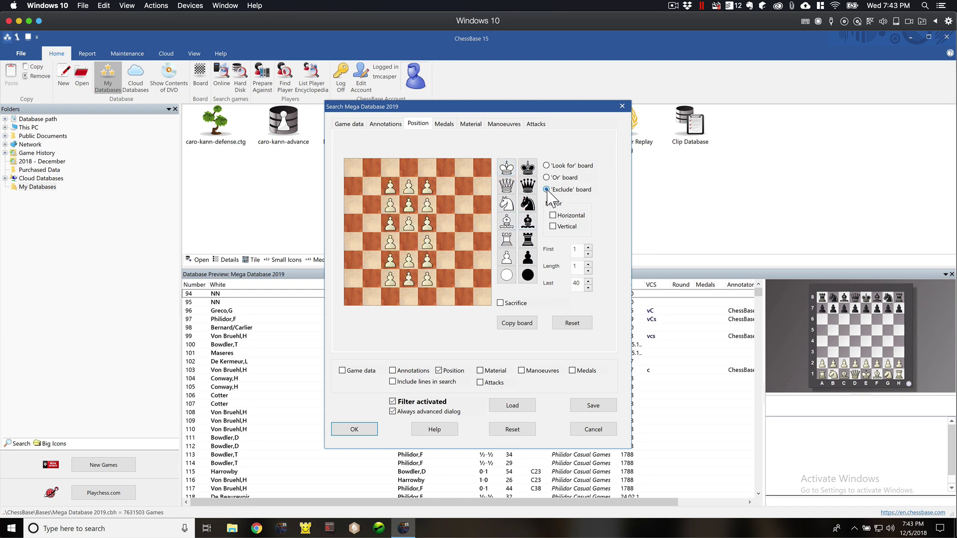
pyautogui.click(546, 165)
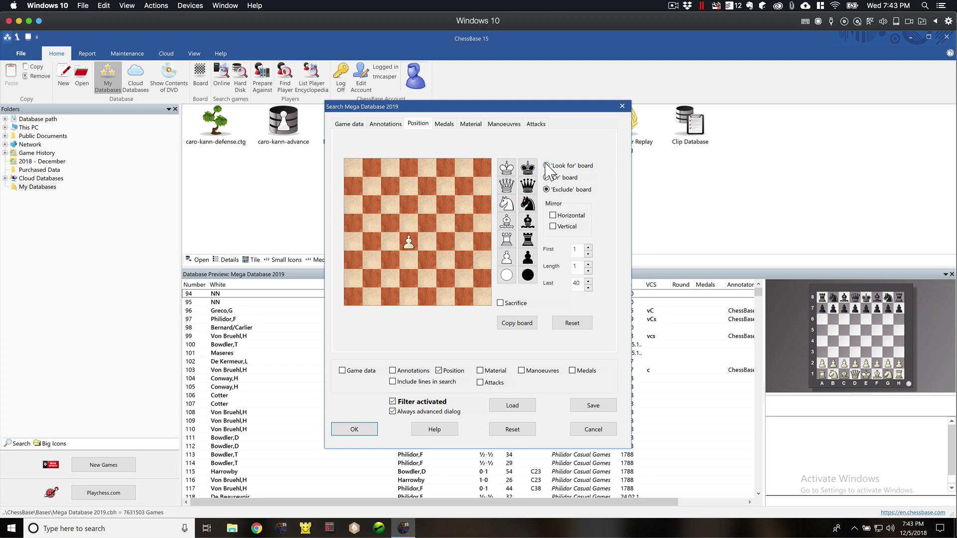
pyautogui.click(546, 166)
pyautogui.click(529, 276)
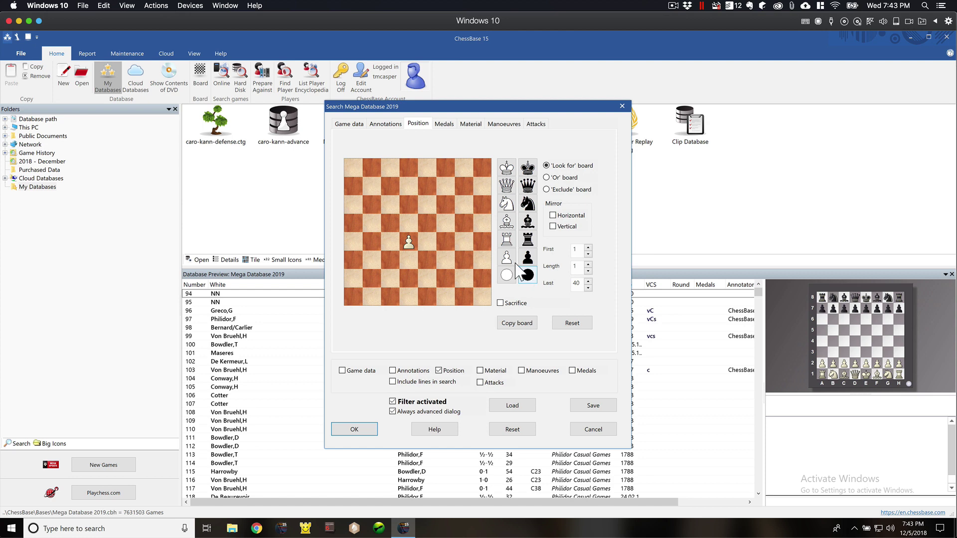
pyautogui.click(410, 224)
# Step: Add a black pawn on d5 to the 'Exclude' board and run the position search
pyautogui.click(570, 189)
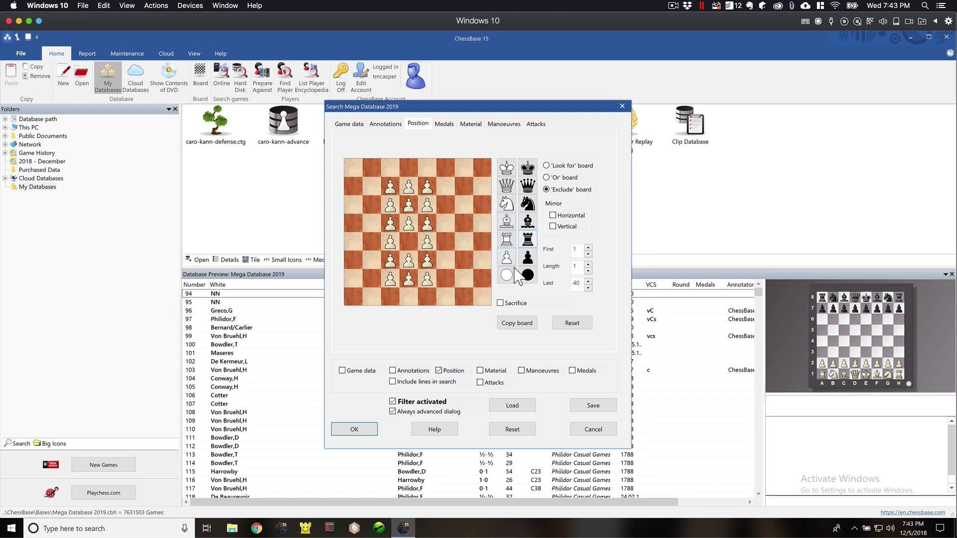
pyautogui.click(527, 258)
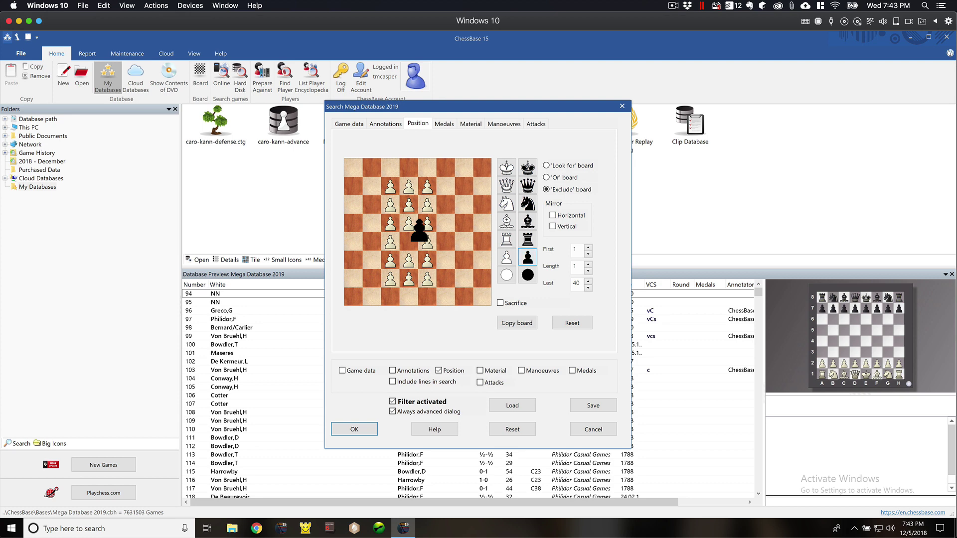
pyautogui.click(412, 221)
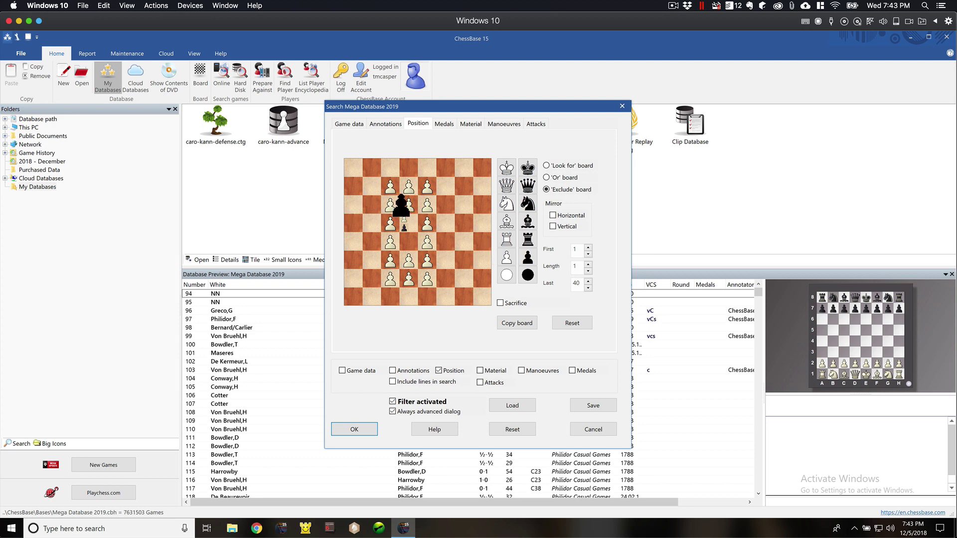
pyautogui.click(561, 166)
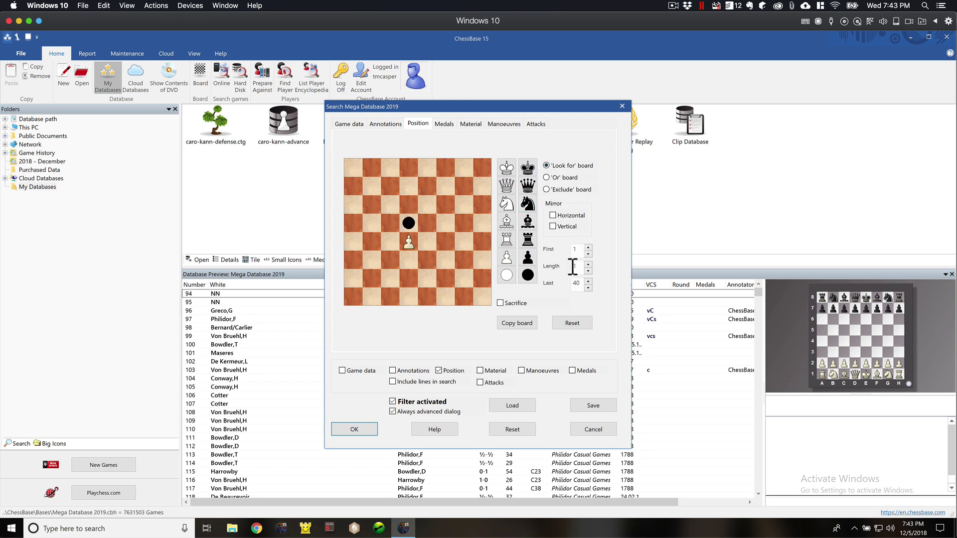
pyautogui.click(360, 435)
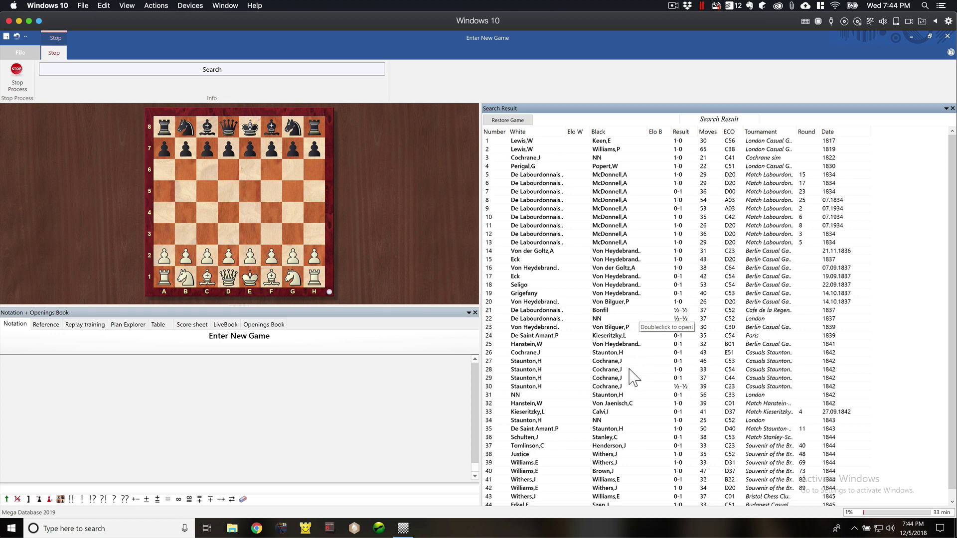
# Step: Open games 33 and 98887 of the search results to inspect their positions, and close the game window
pyautogui.doubleClick(553, 412)
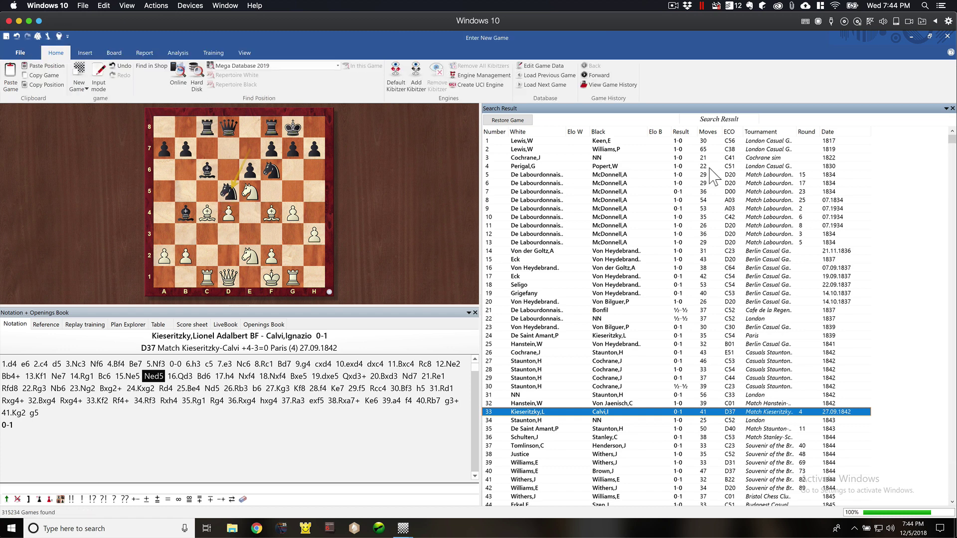
pyautogui.scroll(-7, 747, 319)
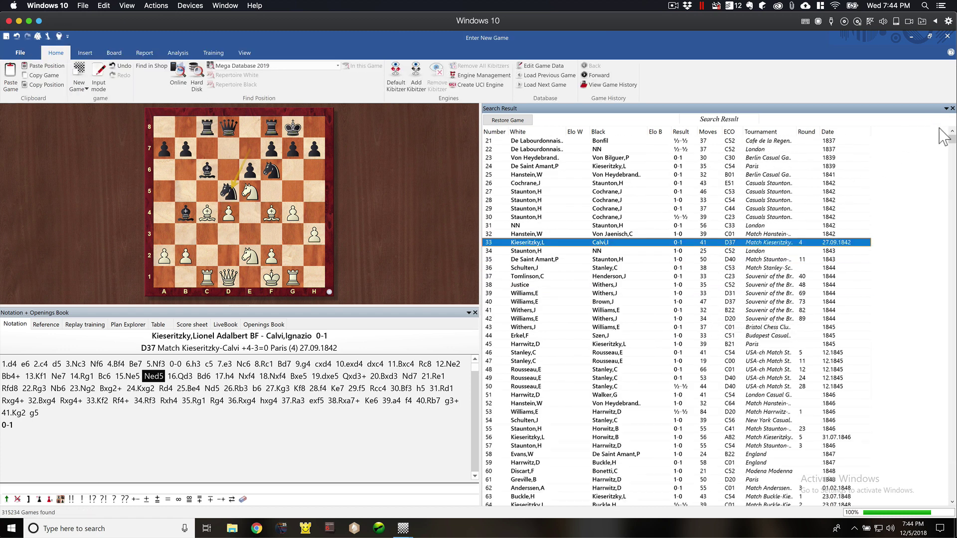
pyautogui.moveTo(951, 139); pyautogui.dragTo(952, 250)
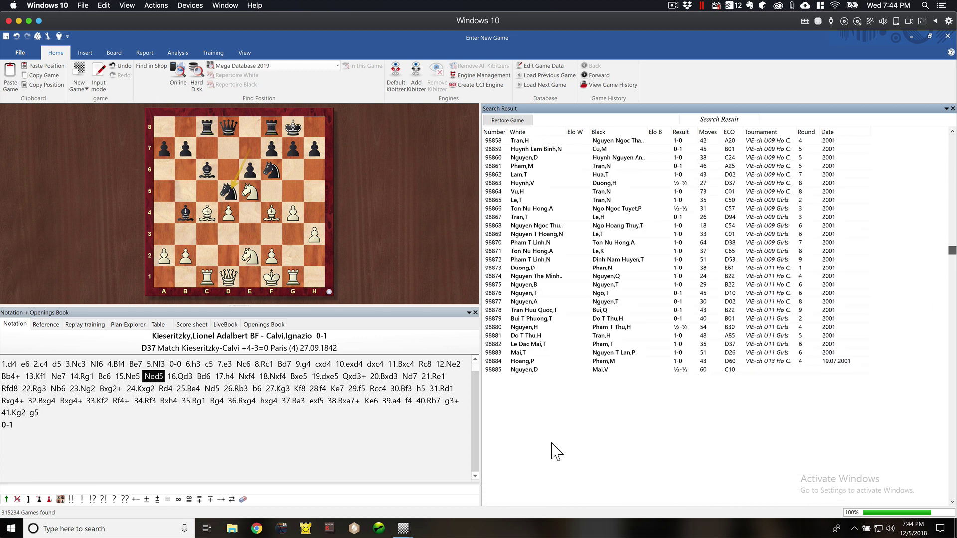
pyautogui.doubleClick(523, 387)
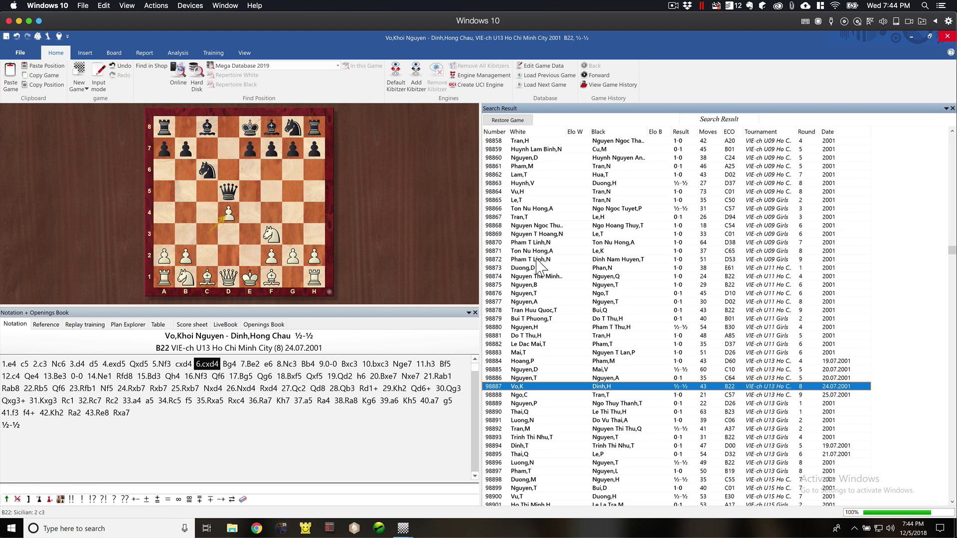
pyautogui.click(937, 39)
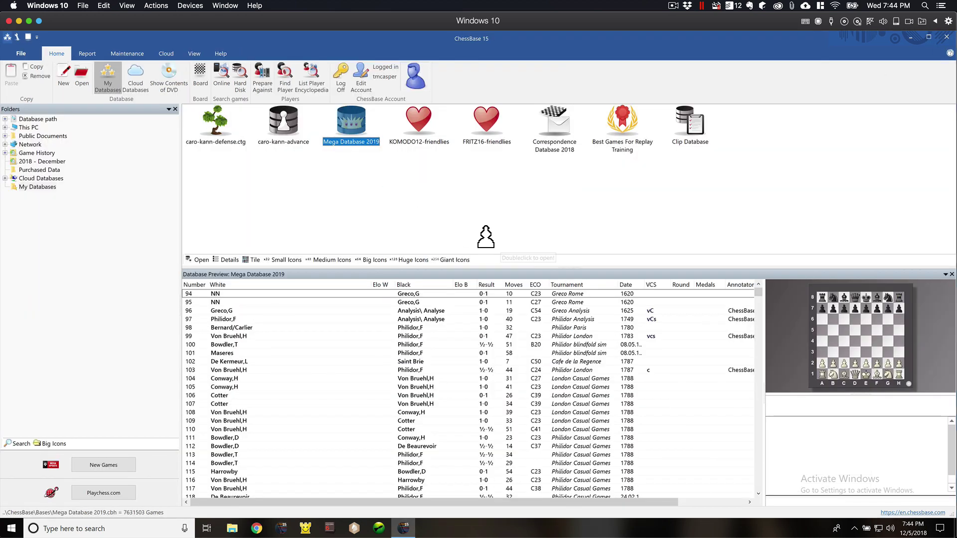
# Step: Reopen the game search for Mega Database 2019
pyautogui.hotkey('ctrl', 'f')
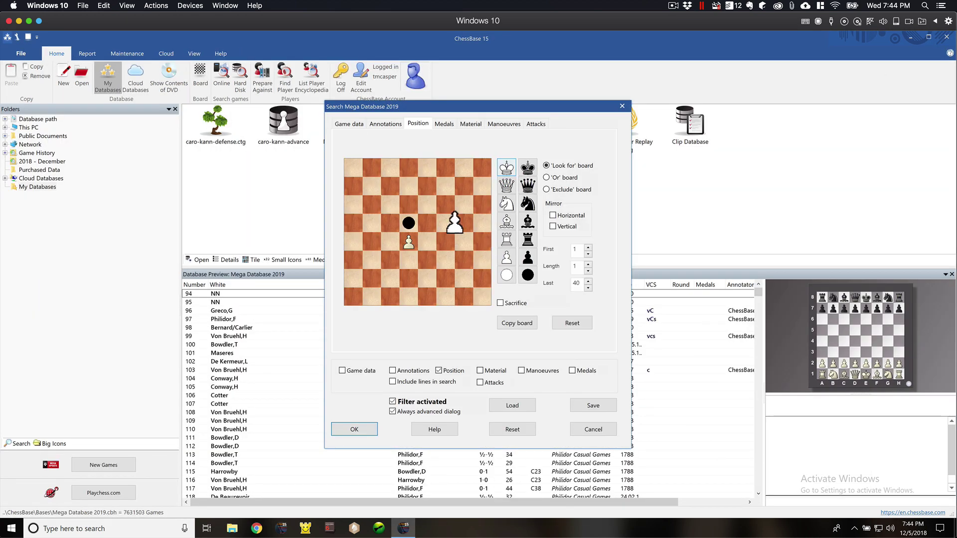